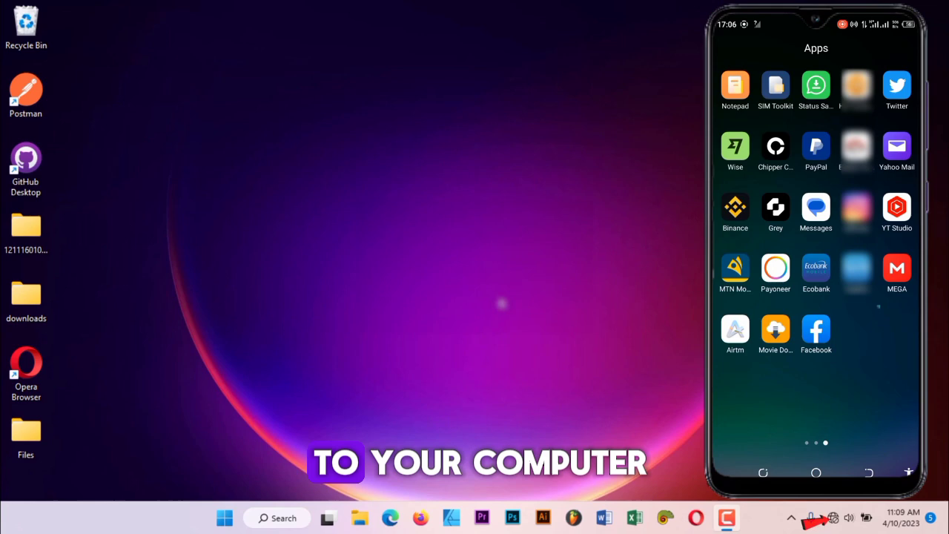
# Connect the PC to the Irebe Library Inc. Ph Wi-Fi network from the system tray.
pyautogui.click(834, 518)
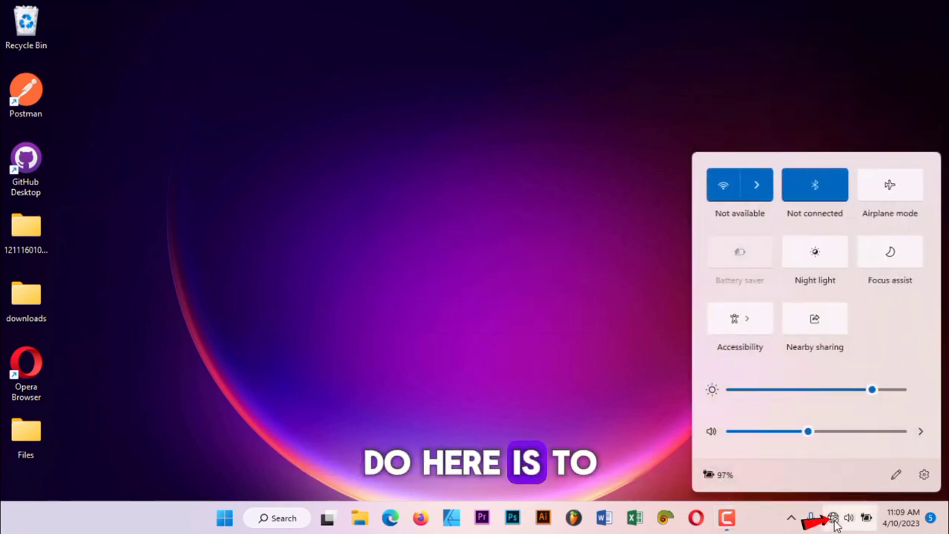
pyautogui.click(756, 188)
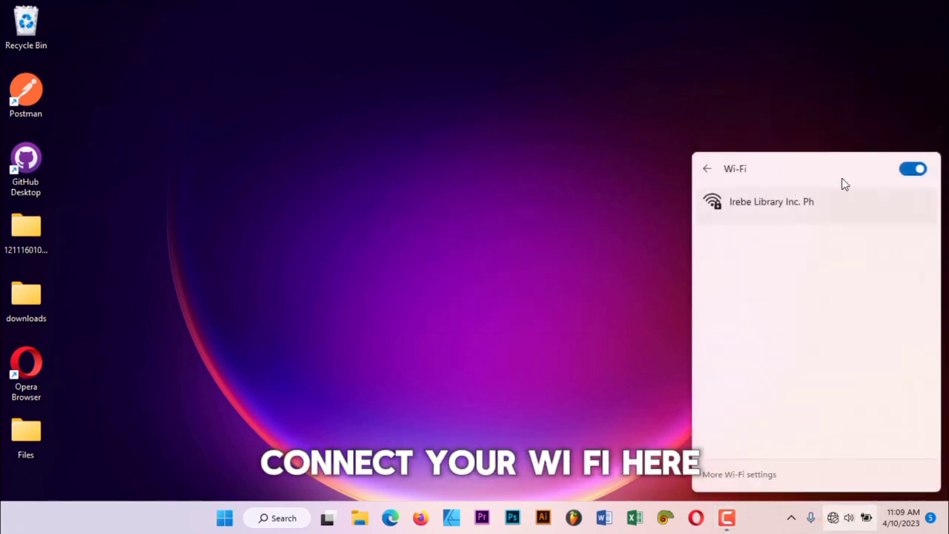
pyautogui.click(799, 208)
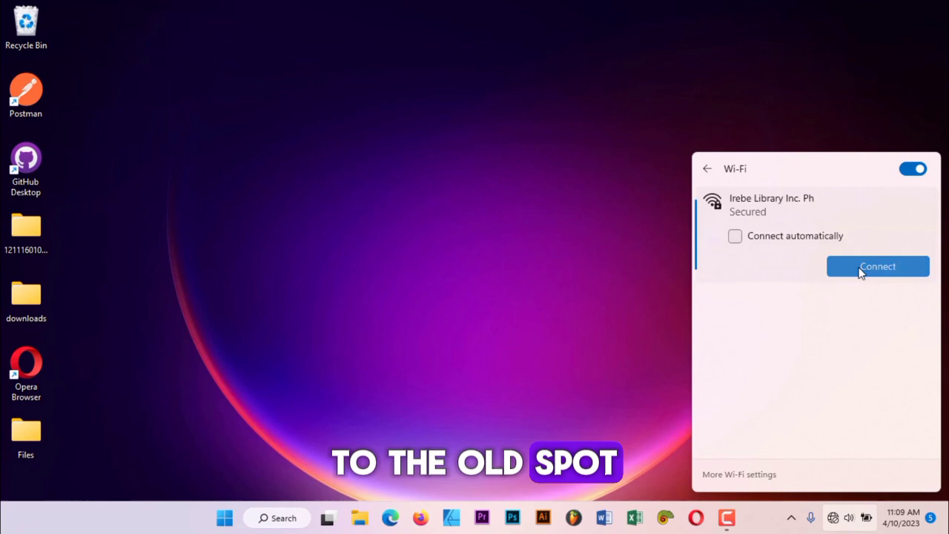
pyautogui.click(860, 268)
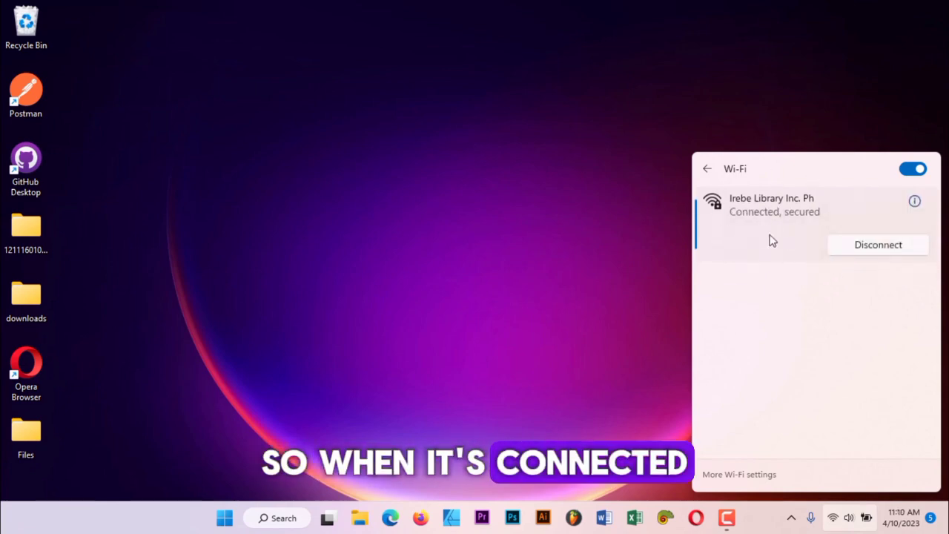
pyautogui.click(833, 519)
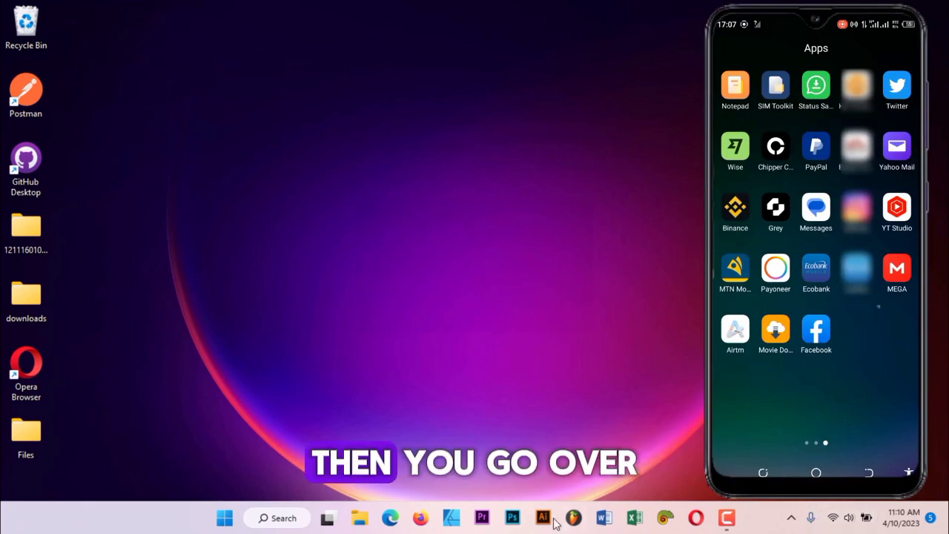
# Launch Firefox and load Xender Web at 192.168.123.159:33455.
pyautogui.click(420, 519)
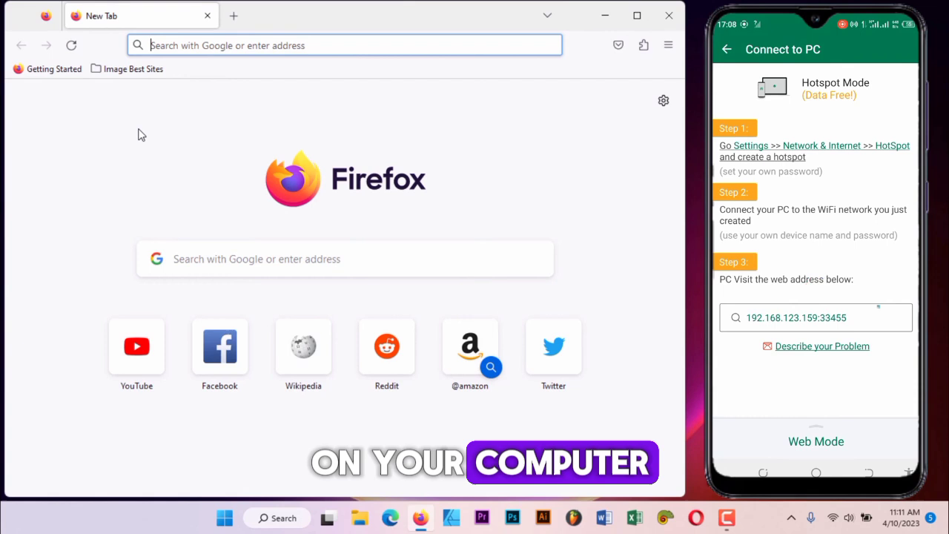
pyautogui.click(175, 44)
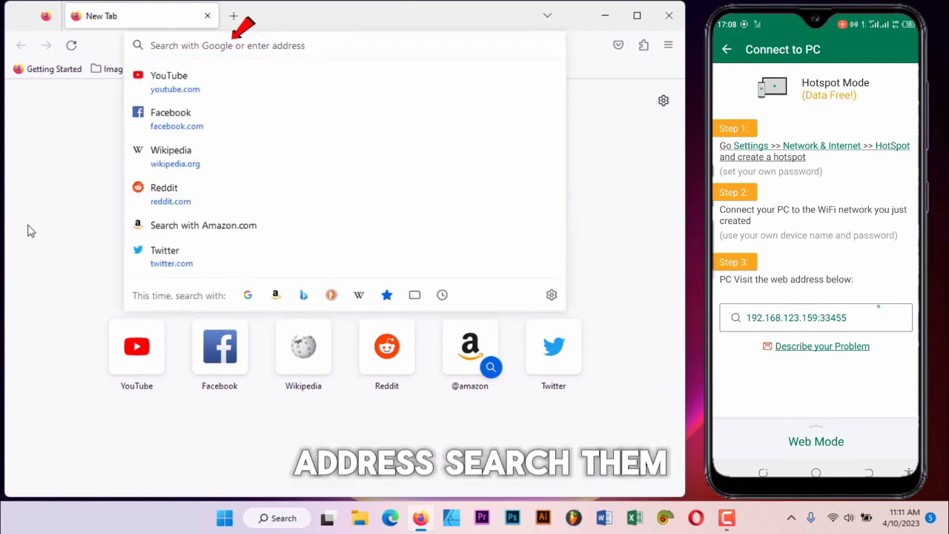
pyautogui.write('192.168.123.159')
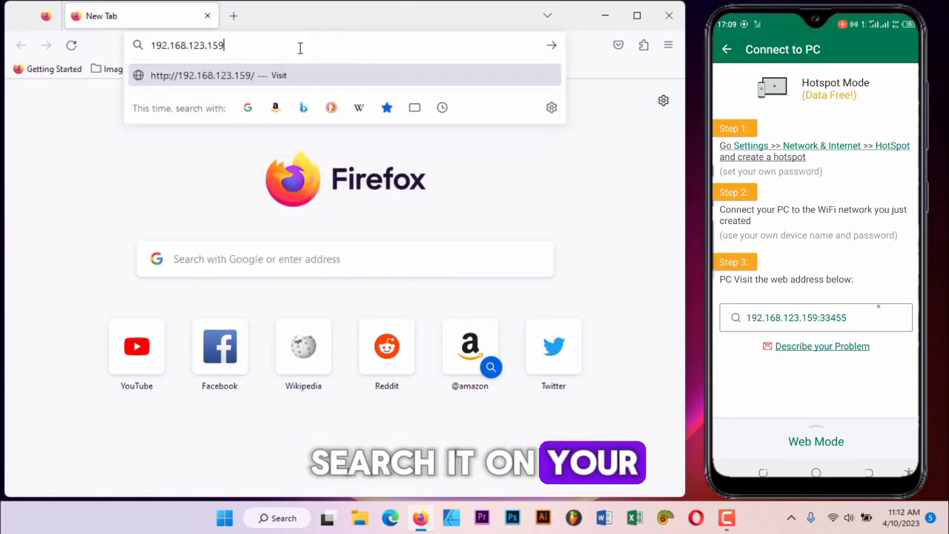
pyautogui.write(':33455')
pyautogui.press('Return')
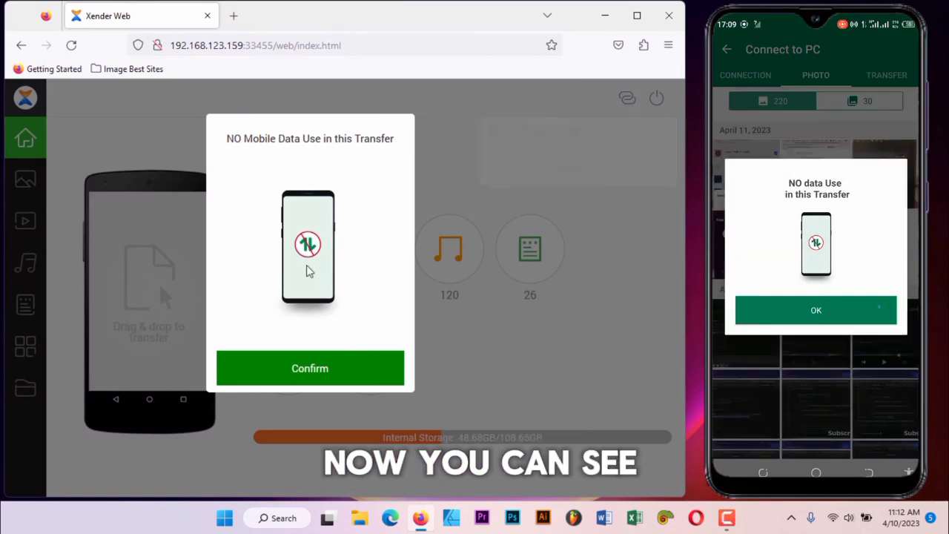
# Dismiss the no-mobile-data notice and bring up the phone's file browser in Xender Web.
pyautogui.click(333, 381)
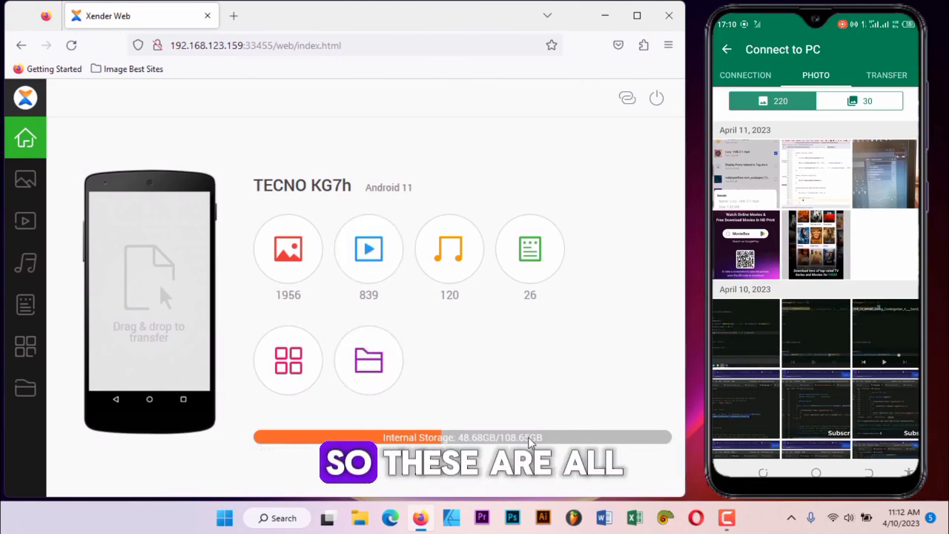
pyautogui.click(369, 362)
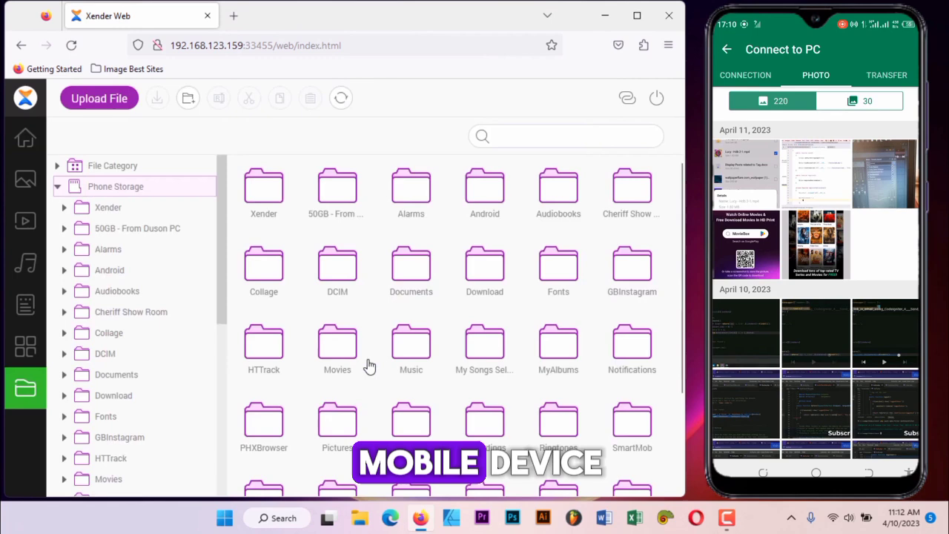
pyautogui.scroll(-3, 467, 391)
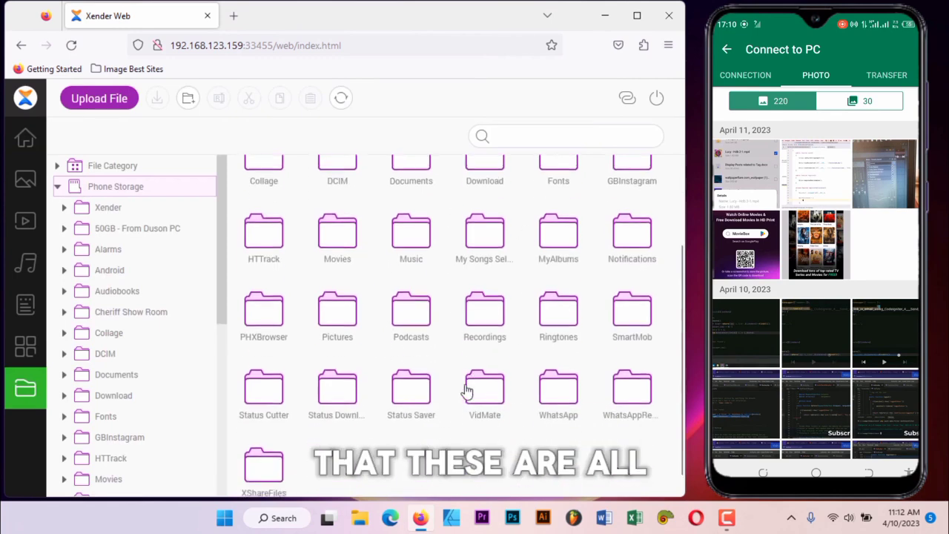
pyautogui.scroll(3, 466, 391)
pyautogui.scroll(-3, 466, 391)
pyautogui.scroll(3, 467, 391)
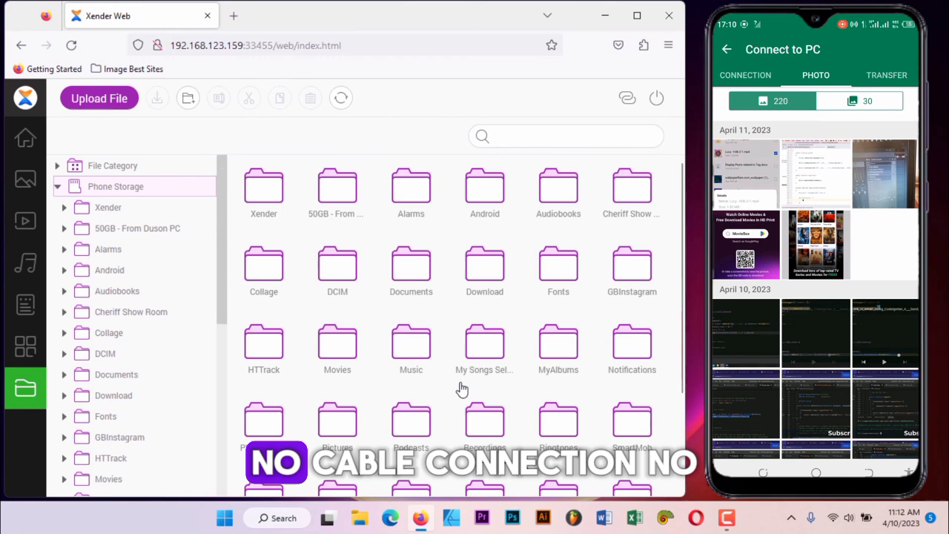
# Go into Download, then Bluetooth, to list its PIC images and ringtones.mp3.
pyautogui.doubleClick(483, 287)
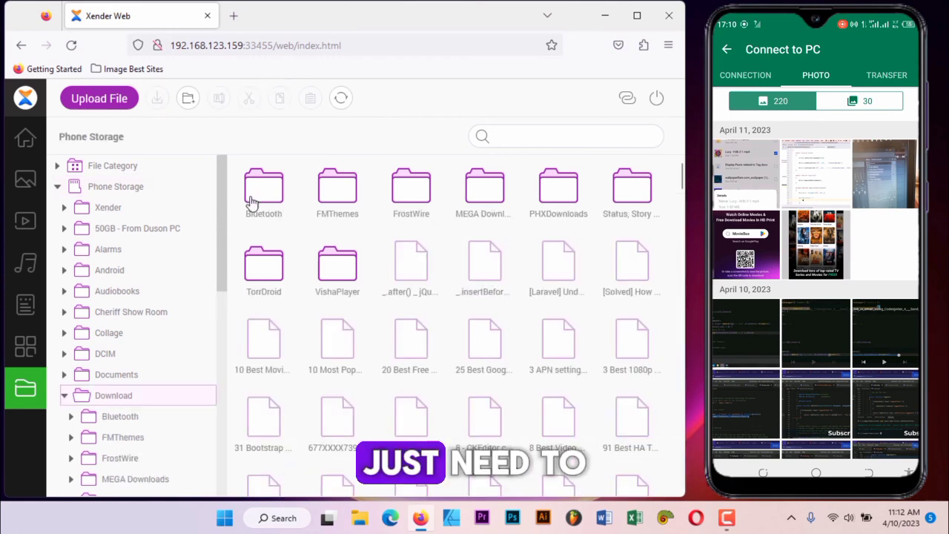
pyautogui.doubleClick(252, 189)
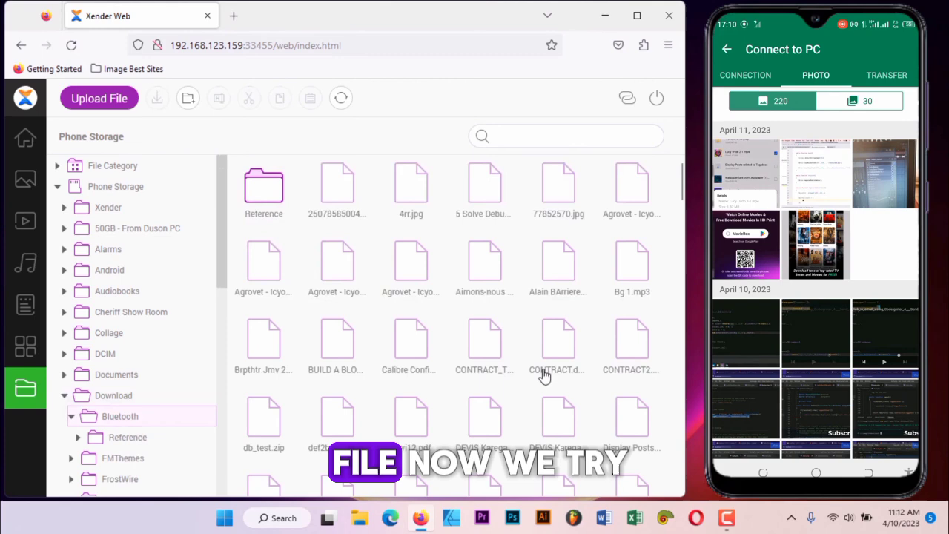
pyautogui.scroll(-15, 543, 376)
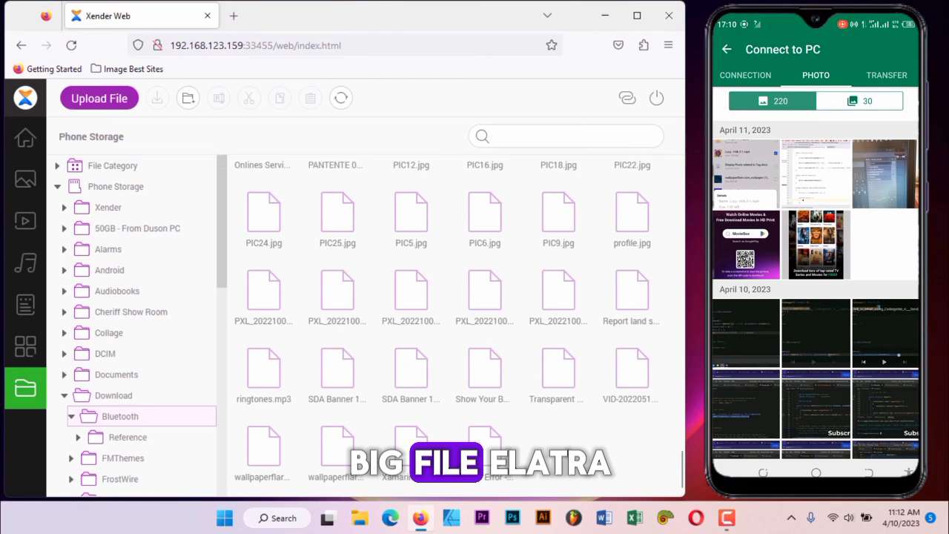
# Download the Xampp Error video with IDM and show it in Downloads\Video.
pyautogui.click(488, 454)
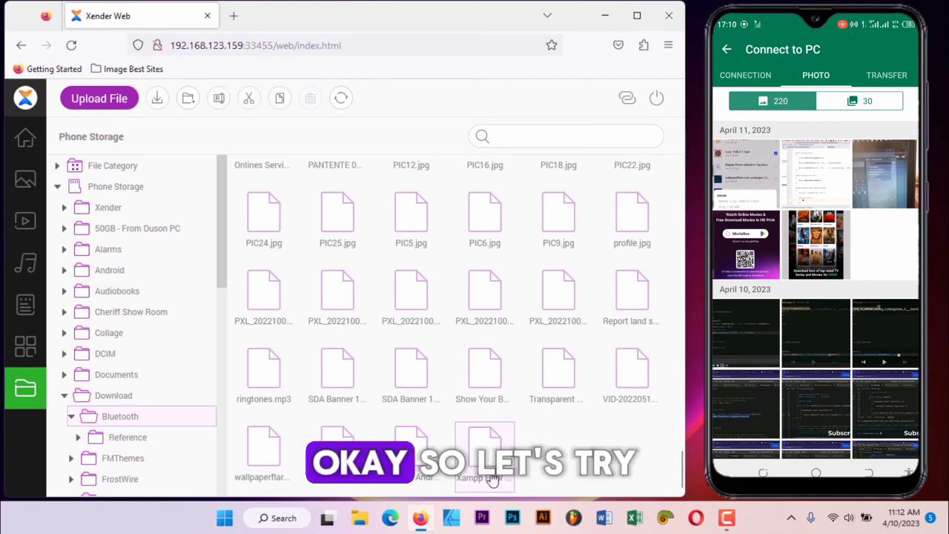
pyautogui.click(158, 102)
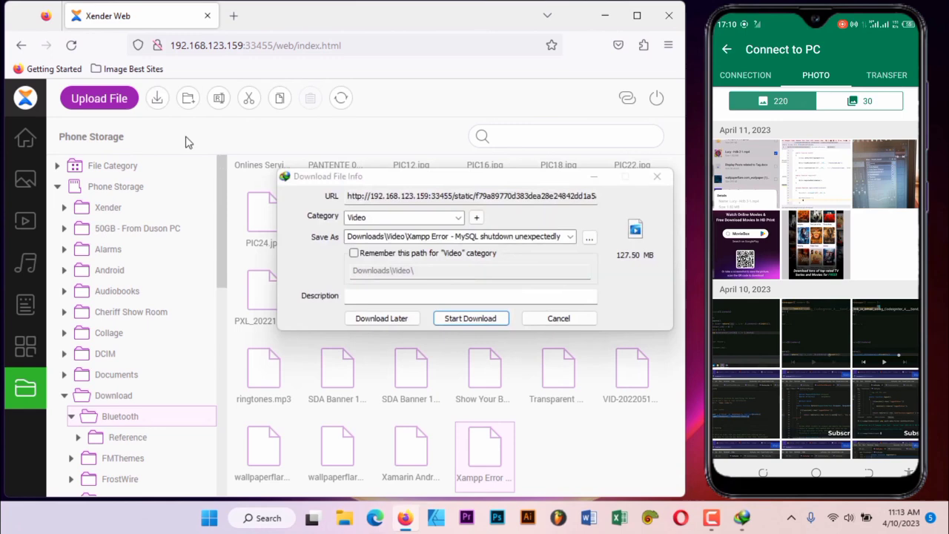
pyautogui.click(479, 320)
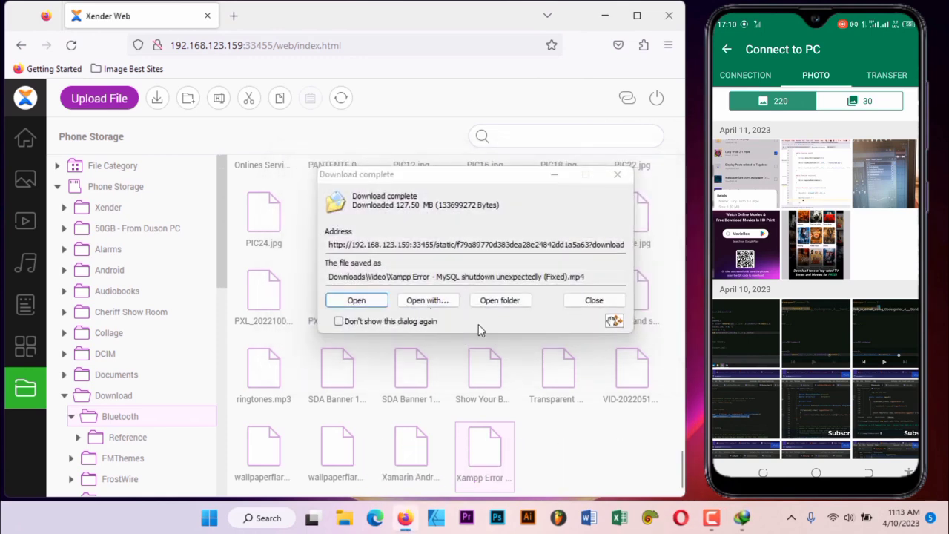
pyautogui.click(509, 305)
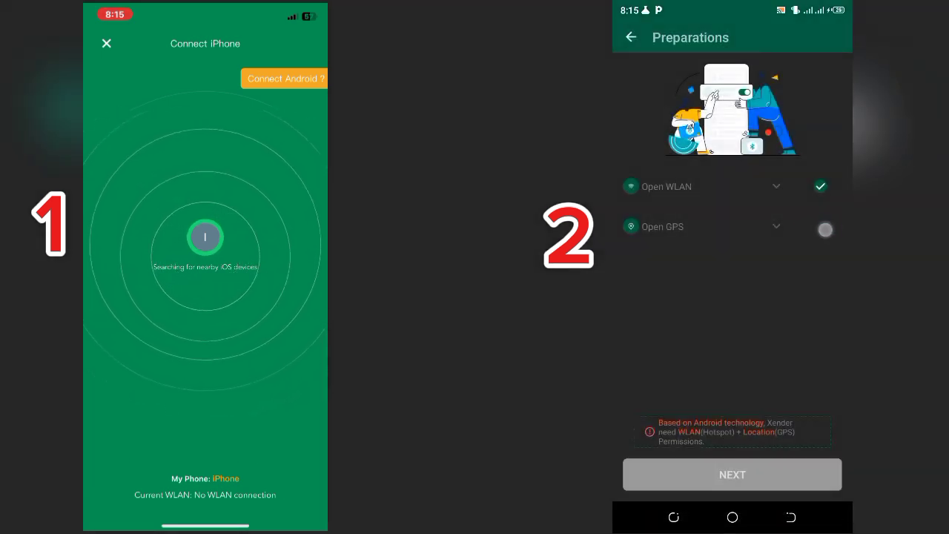
# Switch on the Android phone's location (GPS) and return to Xender's preparation checks.
pyautogui.click(825, 229)
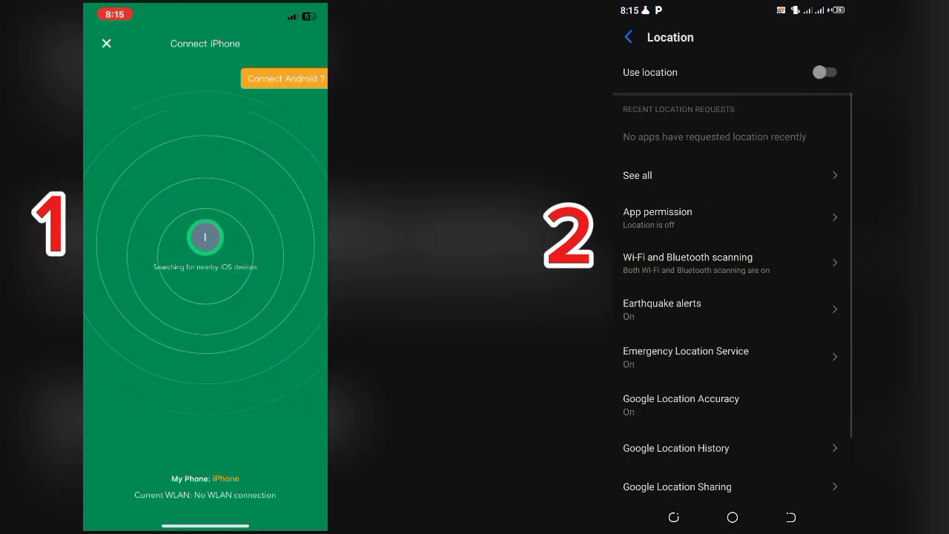
pyautogui.click(822, 74)
pyautogui.click(791, 517)
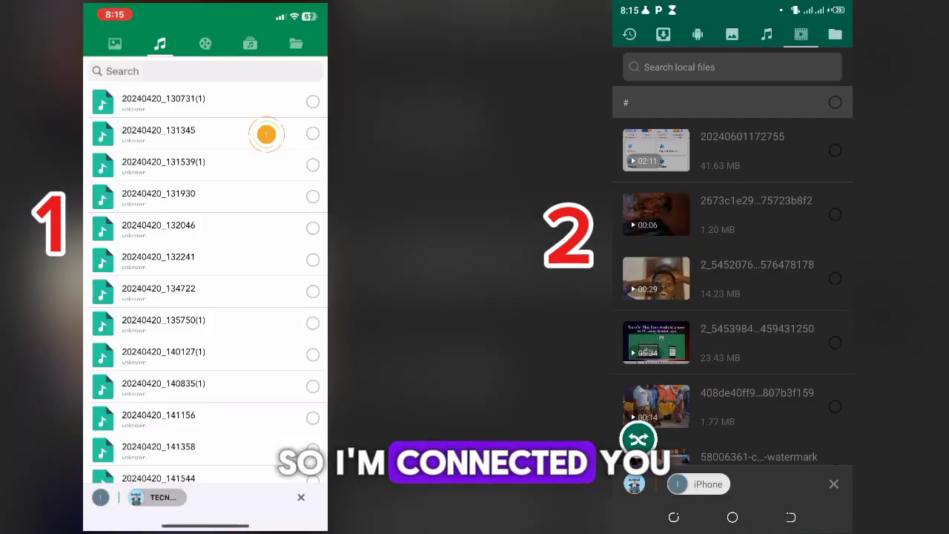
# Check the Android's transfer page, then show the iPhone's Files tab listing ConvertAudio.
pyautogui.click(640, 439)
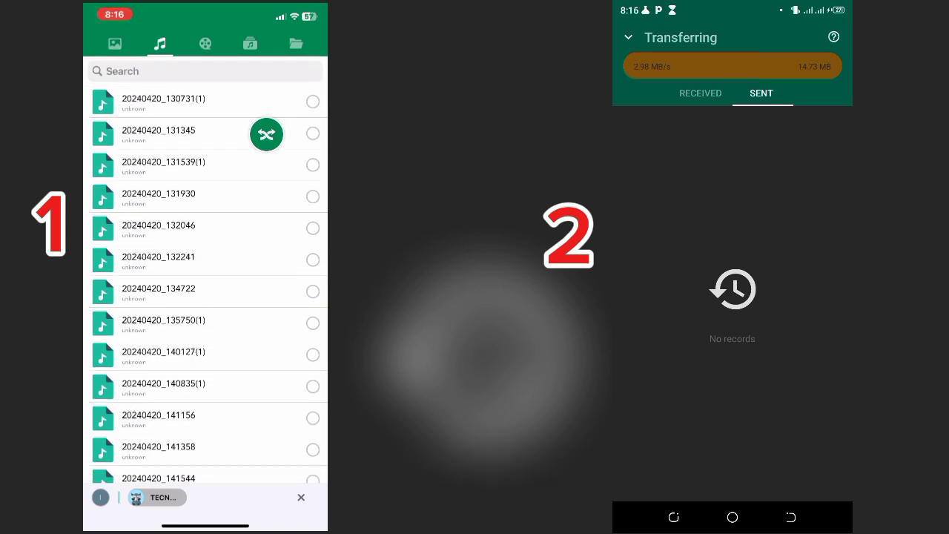
pyautogui.click(791, 517)
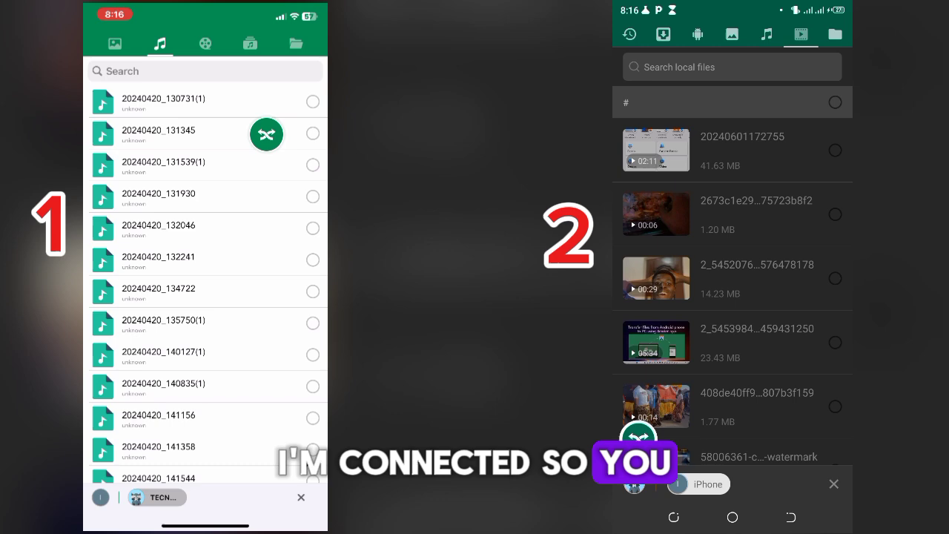
pyautogui.click(296, 43)
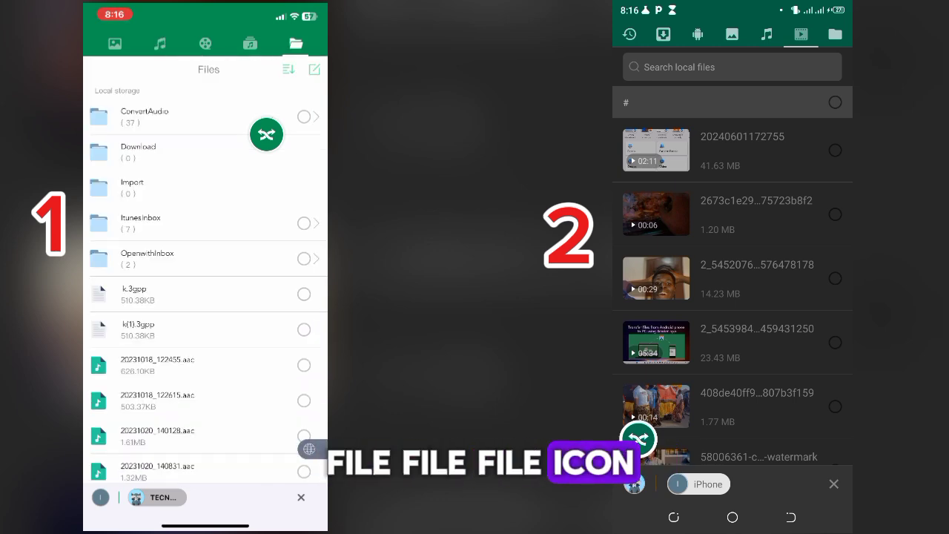
pyautogui.scroll(-10, 208, 289)
pyautogui.scroll(10, 208, 289)
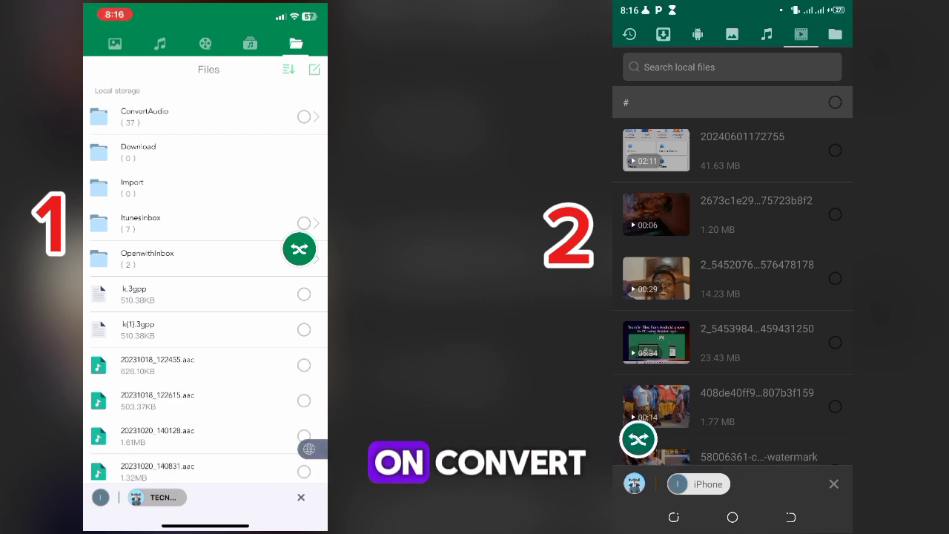
# Preview the ConvertAudio folder, then select it and send it to the Android phone.
pyautogui.click(144, 116)
pyautogui.scroll(-10, 206, 289)
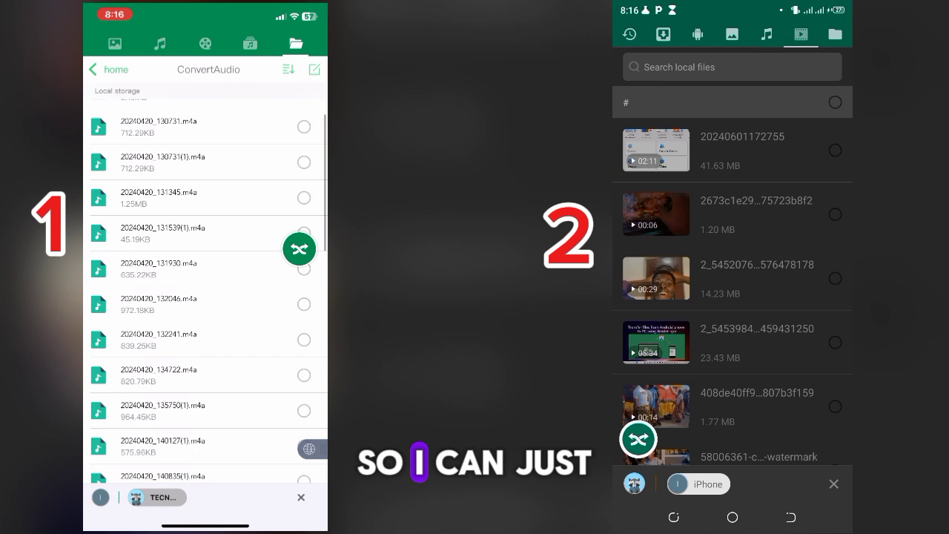
pyautogui.click(93, 69)
pyautogui.click(305, 116)
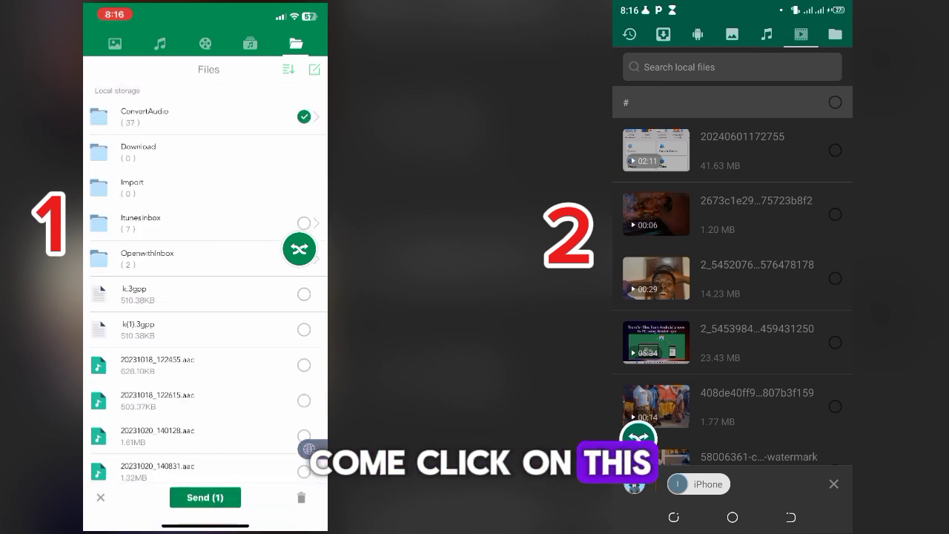
pyautogui.click(206, 497)
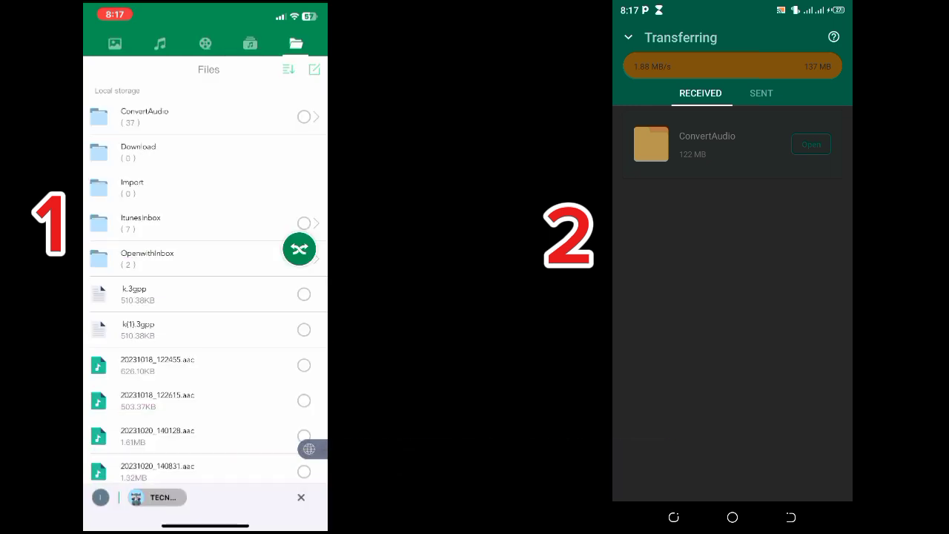
# Compare the Android's received ConvertAudio folder with the iPhone's copy, matching m4a, 3gpp and mp4 files.
pyautogui.click(812, 145)
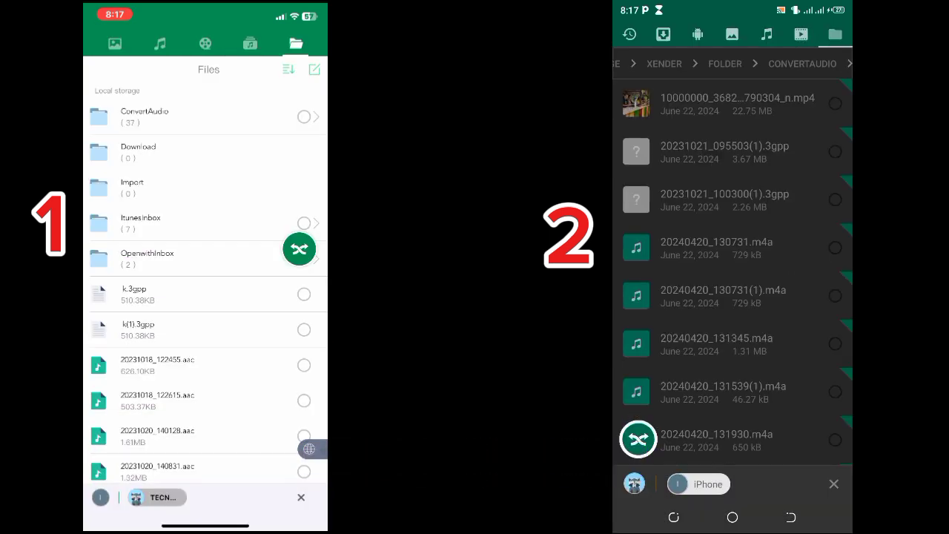
pyautogui.scroll(-10, 733, 267)
pyautogui.click(145, 116)
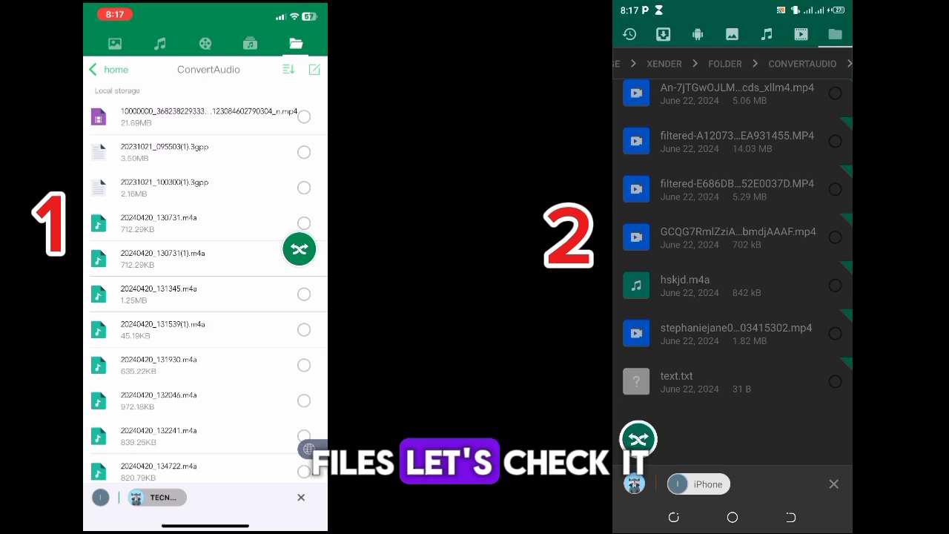
pyautogui.scroll(10, 789, 227)
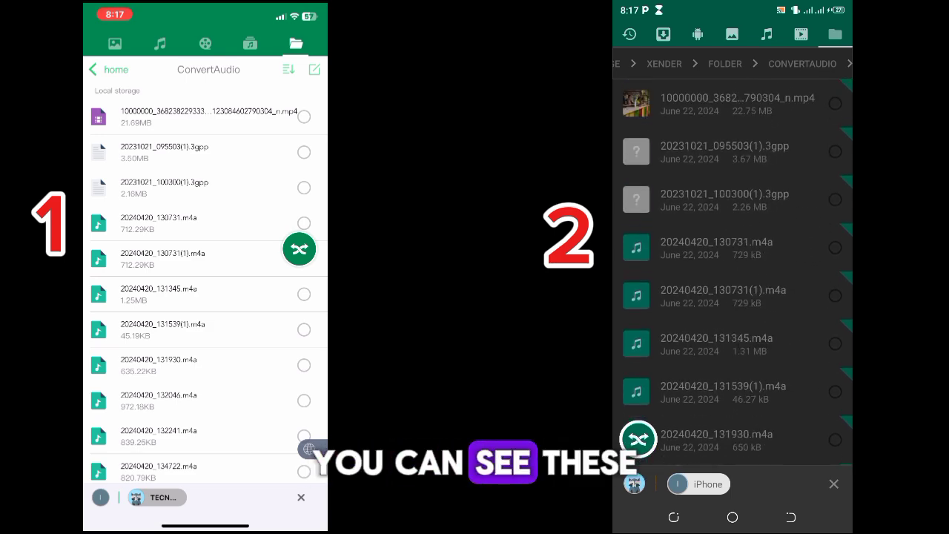
pyautogui.scroll(-5, 207, 289)
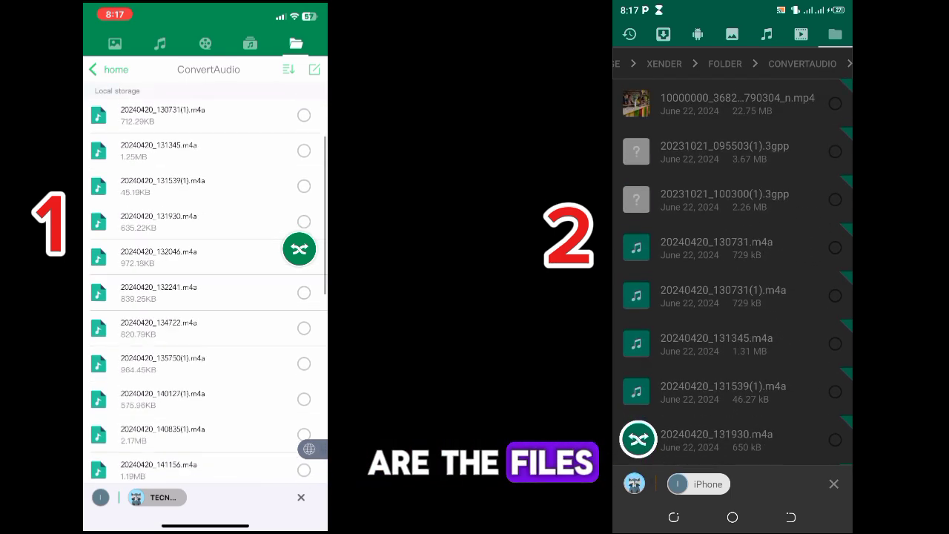